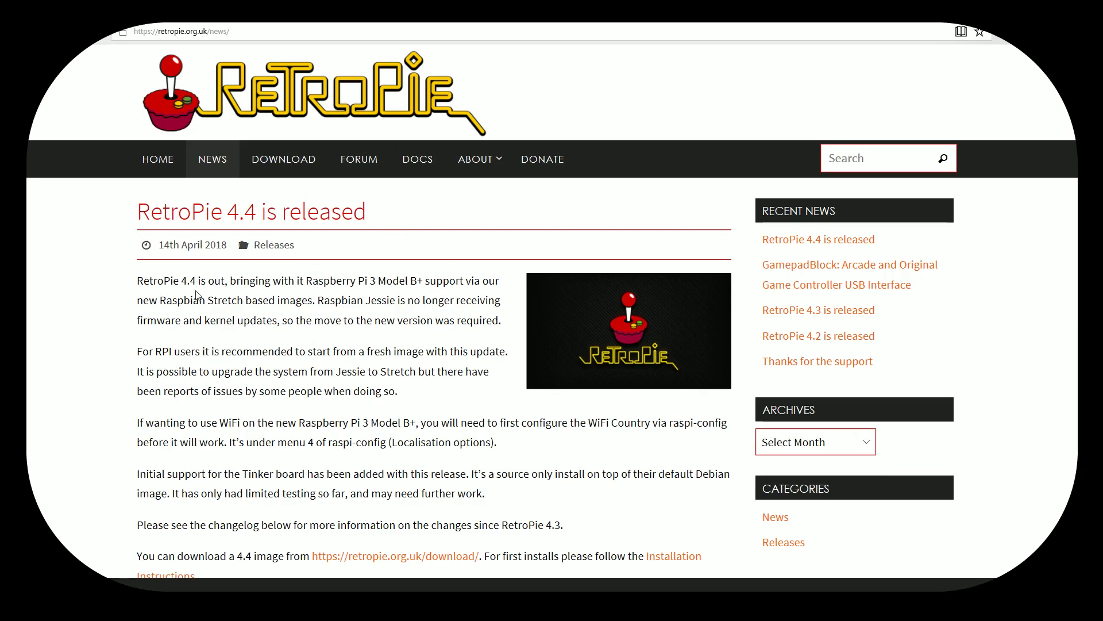
# - Read the RetroPie 4.4 release announcement and its "Changes since 4.3" list through the new experimental modules
pyautogui.moveTo(198, 282); pyautogui.dragTo(418, 282)
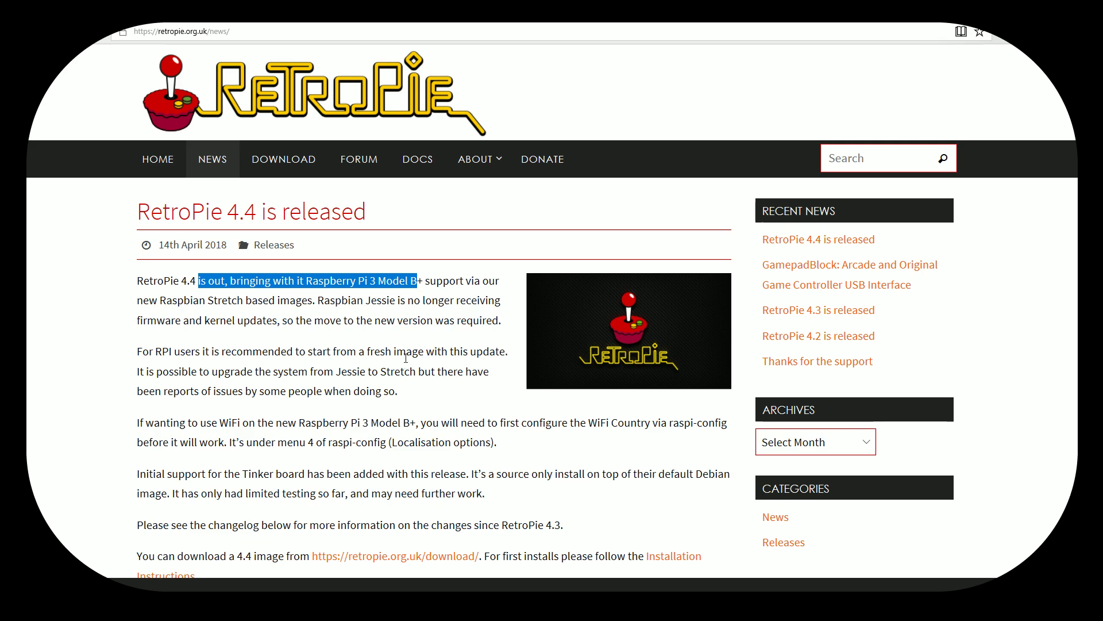
pyautogui.scroll(-8, 405, 362)
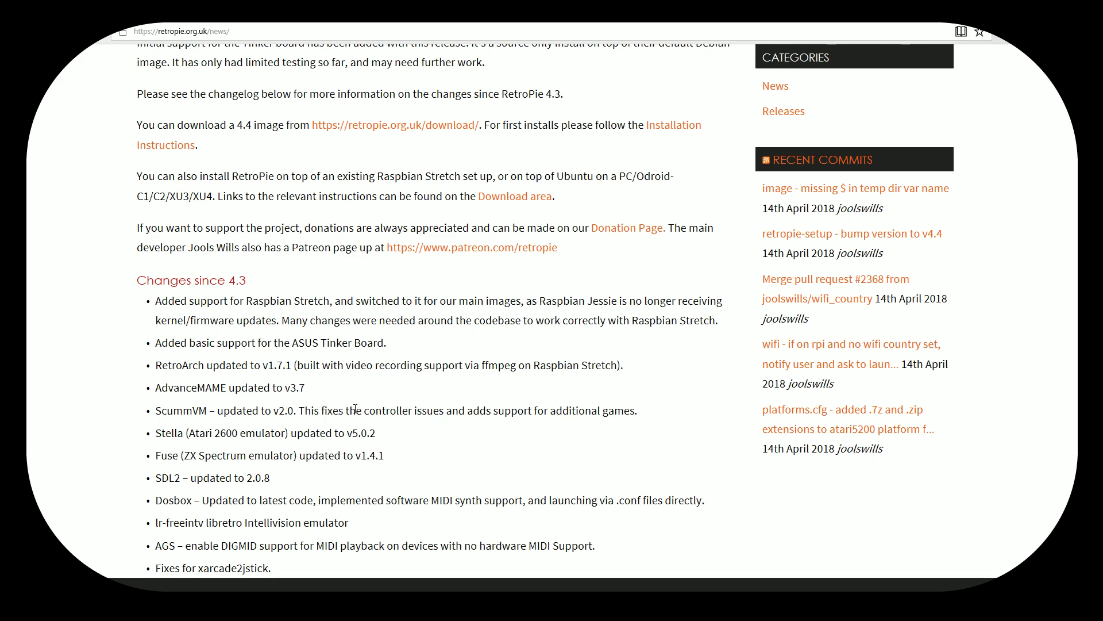
pyautogui.scroll(-3, 325, 405)
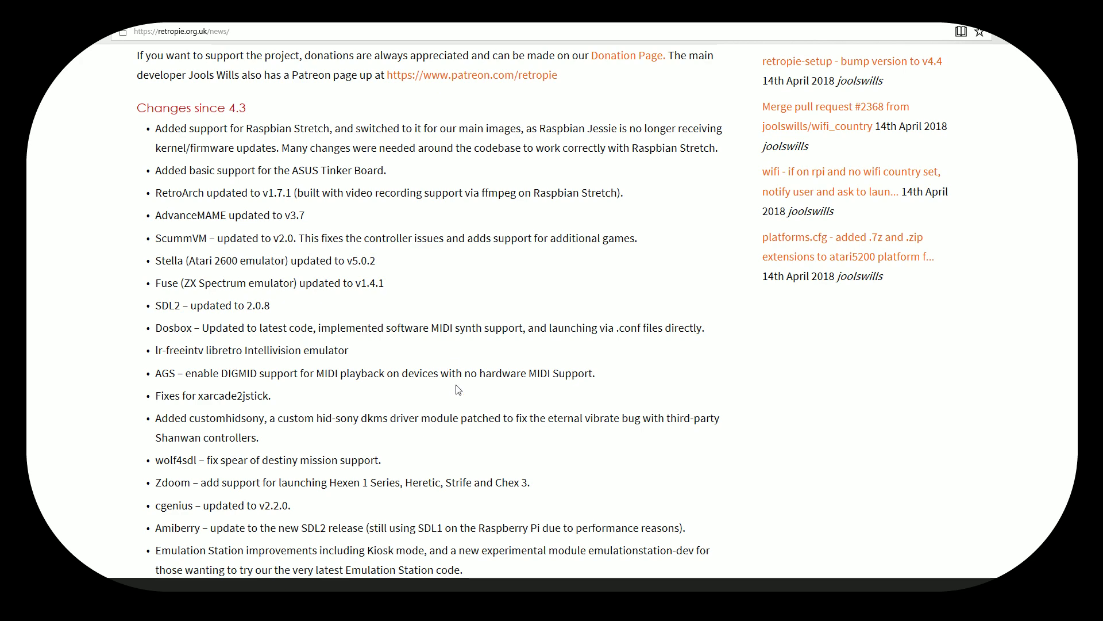
pyautogui.scroll(-3, 427, 440)
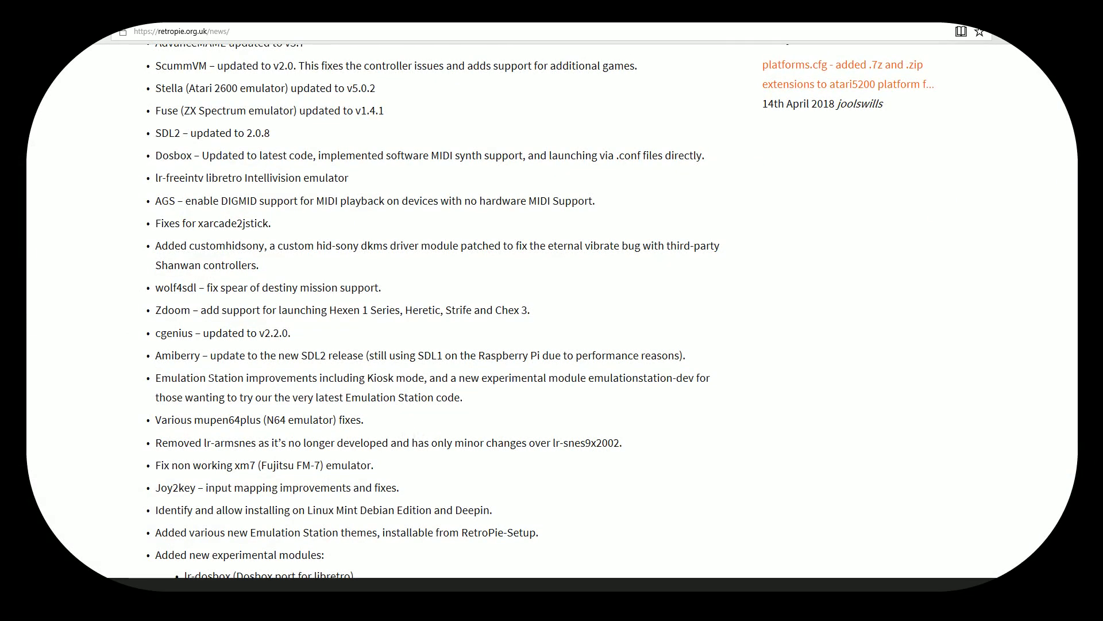
pyautogui.moveTo(210, 377); pyautogui.dragTo(513, 380)
pyautogui.click(511, 428)
pyautogui.moveTo(217, 420); pyautogui.dragTo(376, 430)
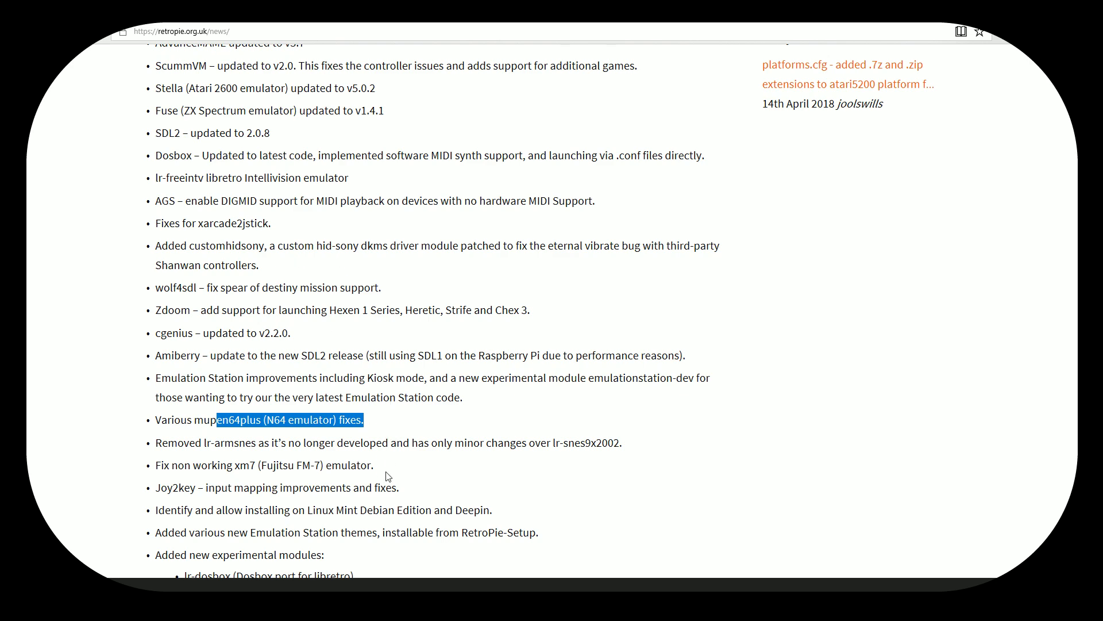
pyautogui.scroll(-3, 387, 476)
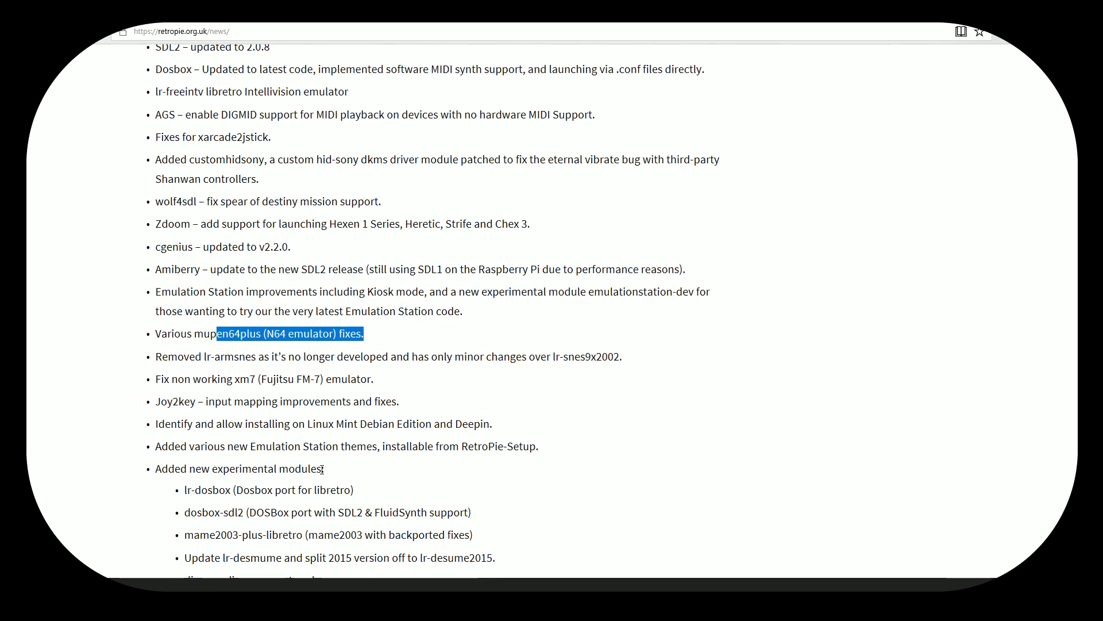
pyautogui.scroll(-3, 322, 469)
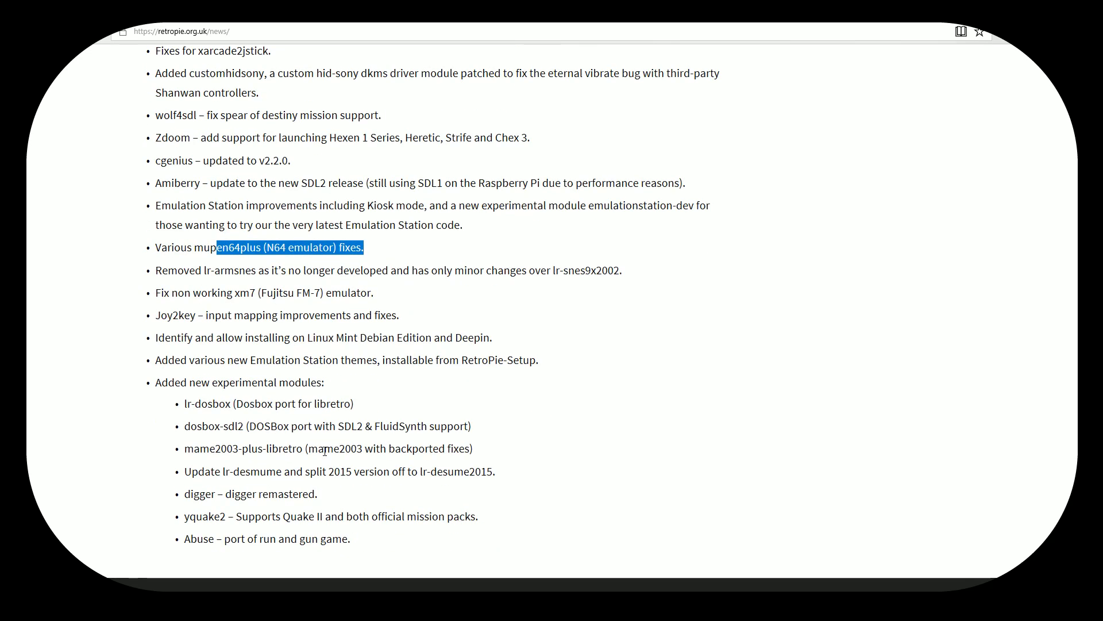
pyautogui.scroll(-3, 325, 451)
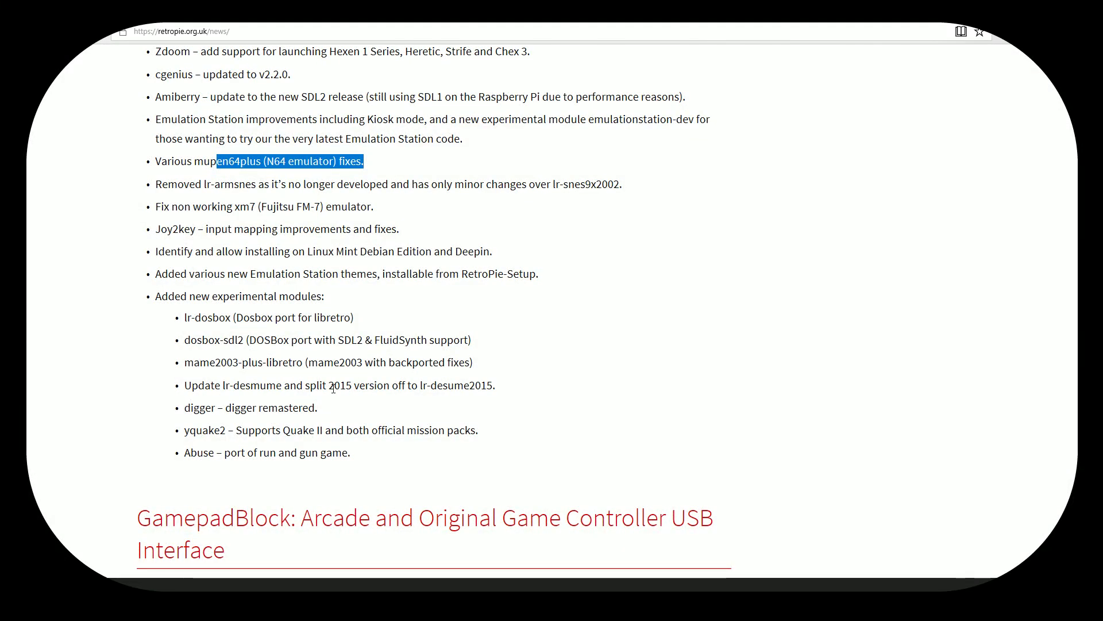
pyautogui.moveTo(242, 431); pyautogui.dragTo(352, 453)
pyautogui.click(228, 430)
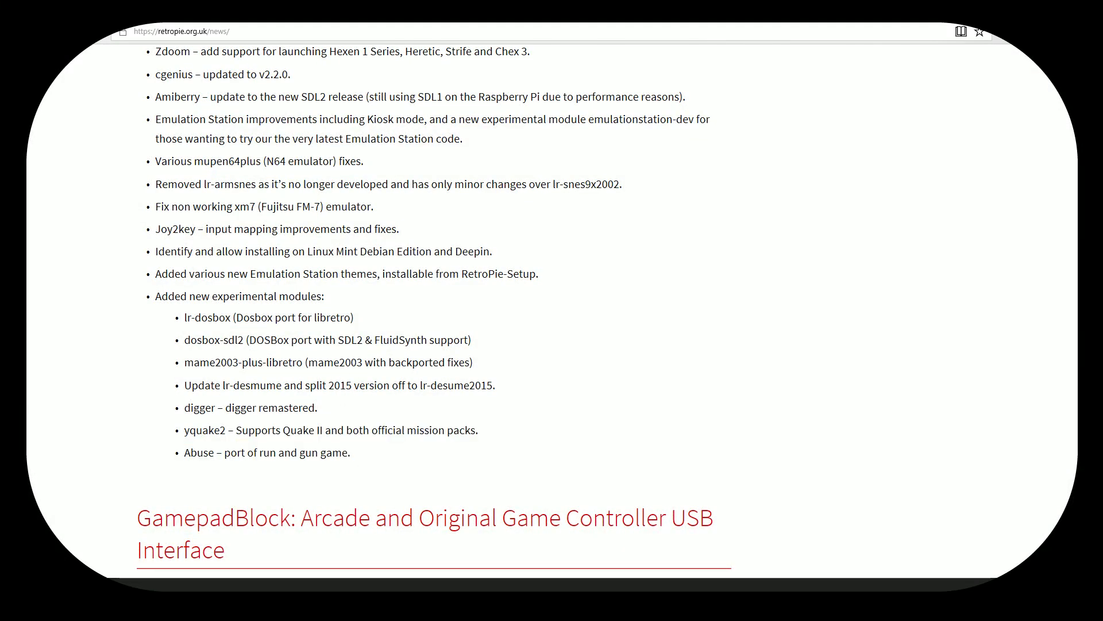
pyautogui.moveTo(228, 430); pyautogui.dragTo(479, 431)
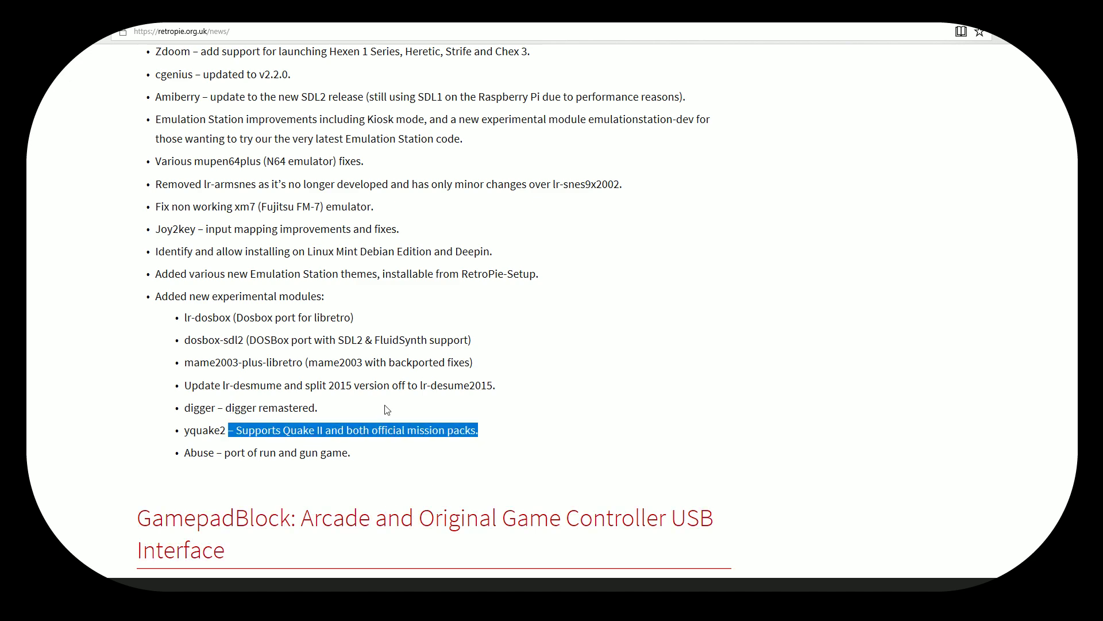
pyautogui.scroll(-2, 324, 455)
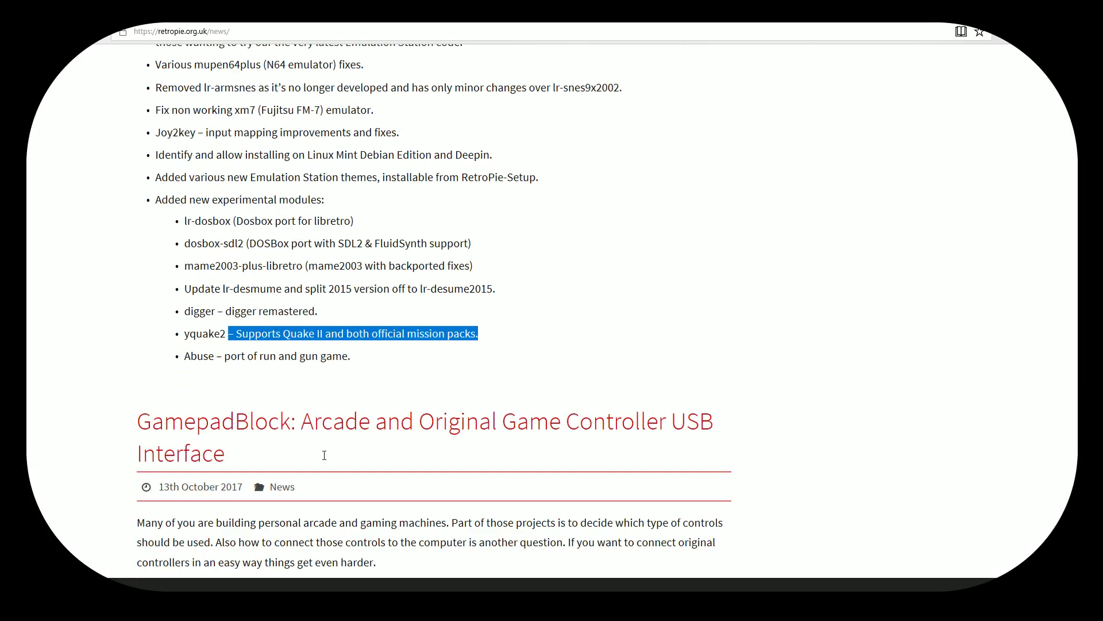
# - Review the announcement's advice on starting from a fresh image versus upgrading from Jessie to Stretch
pyautogui.scroll(20, 305, 431)
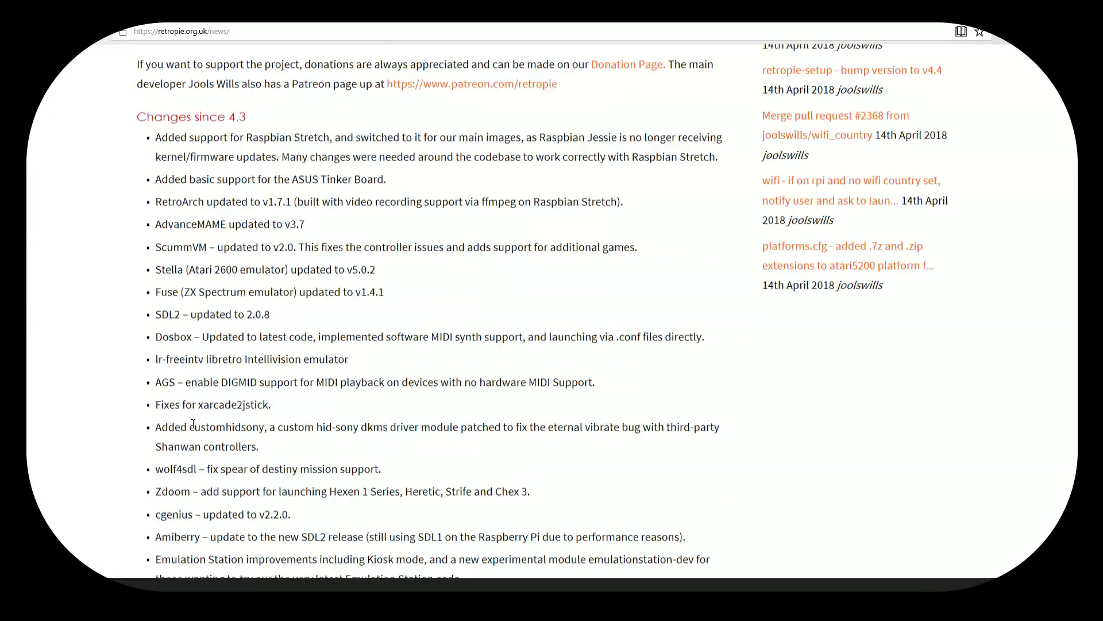
pyautogui.scroll(-1, 286, 406)
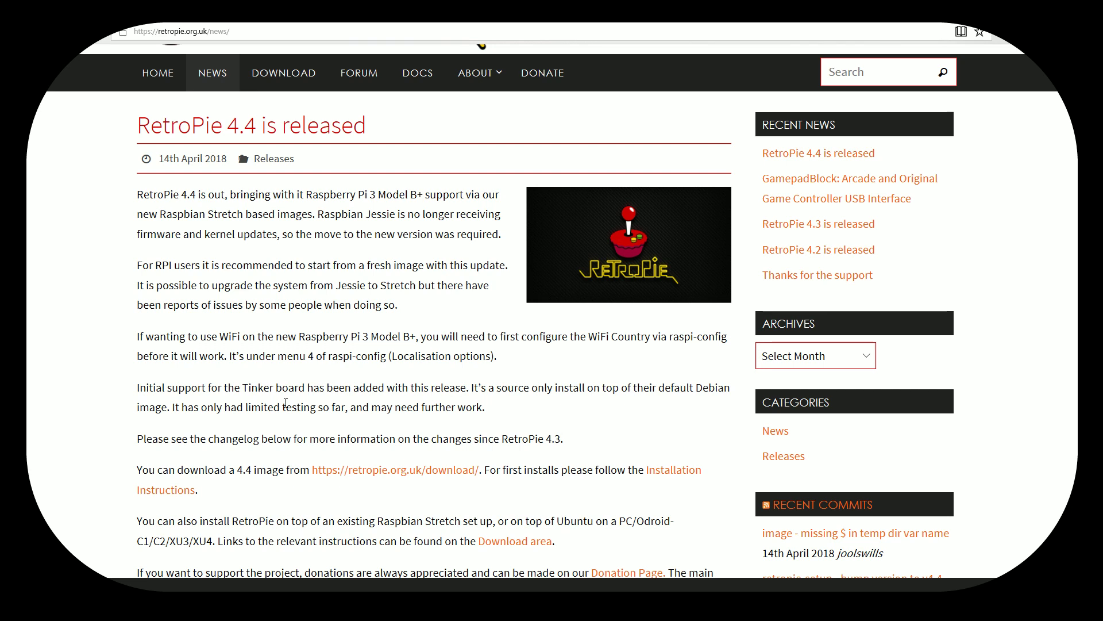
pyautogui.moveTo(280, 264); pyautogui.dragTo(477, 286)
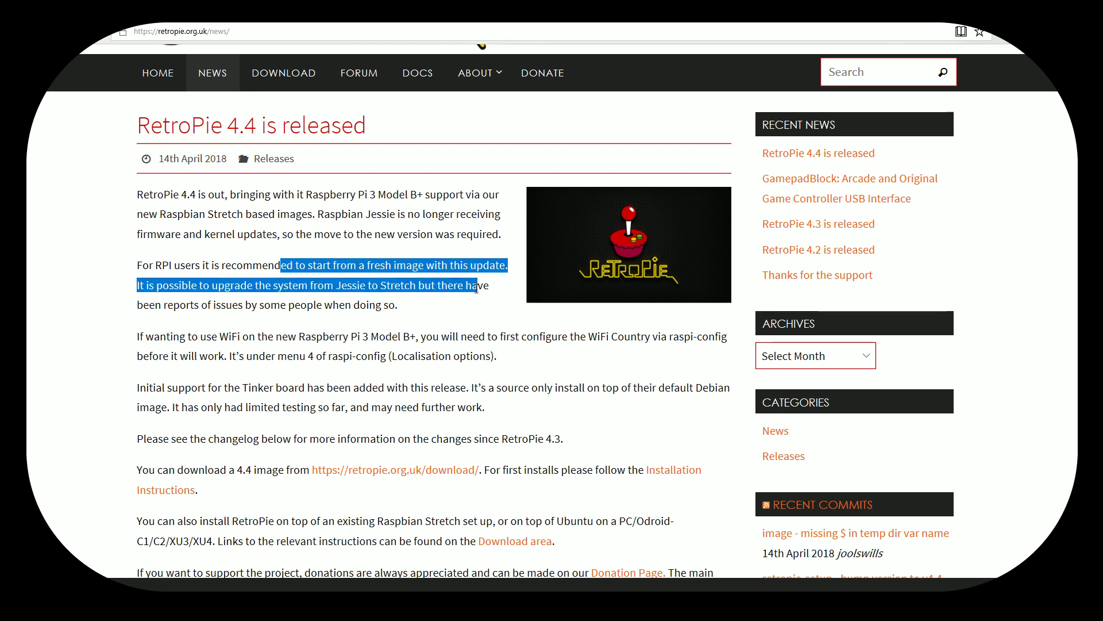
pyautogui.scroll(-1, 472, 398)
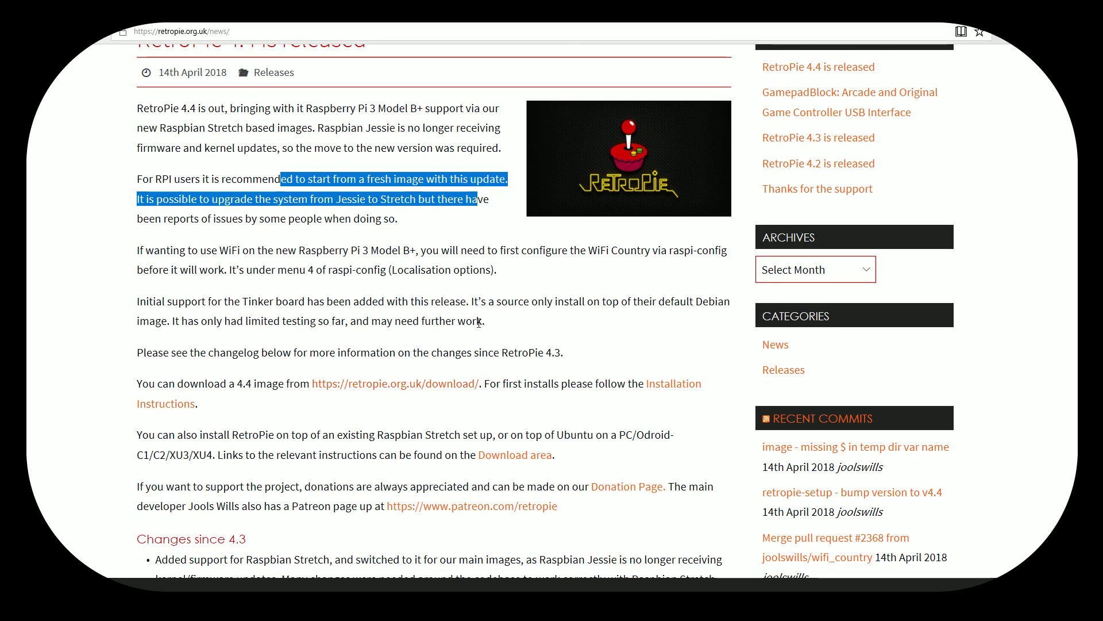
pyautogui.scroll(-3, 473, 313)
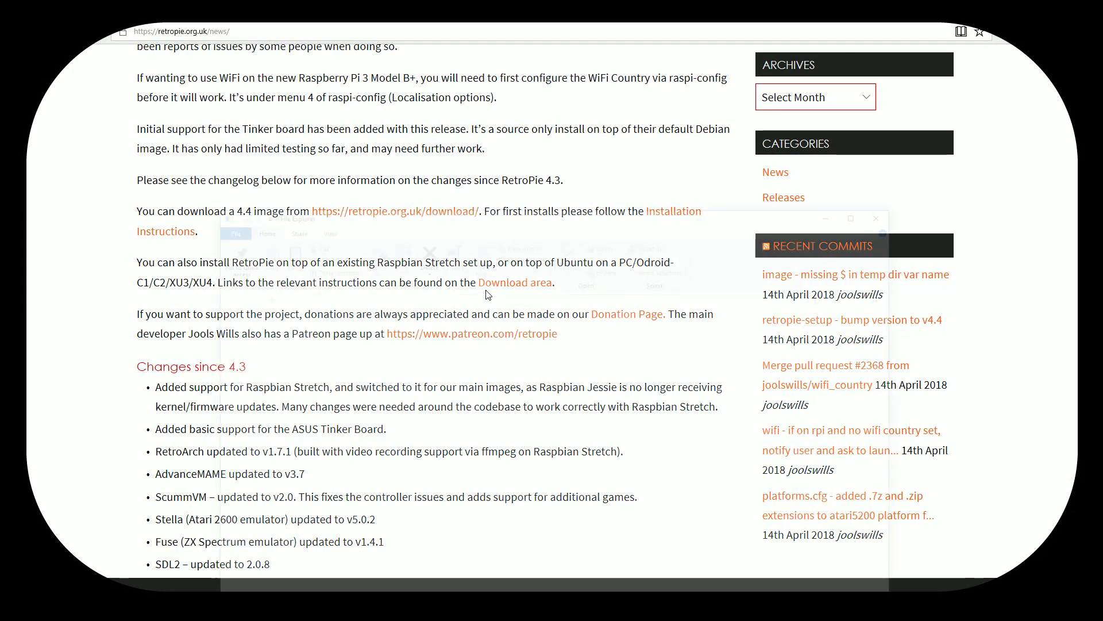
pyautogui.press('super+e')
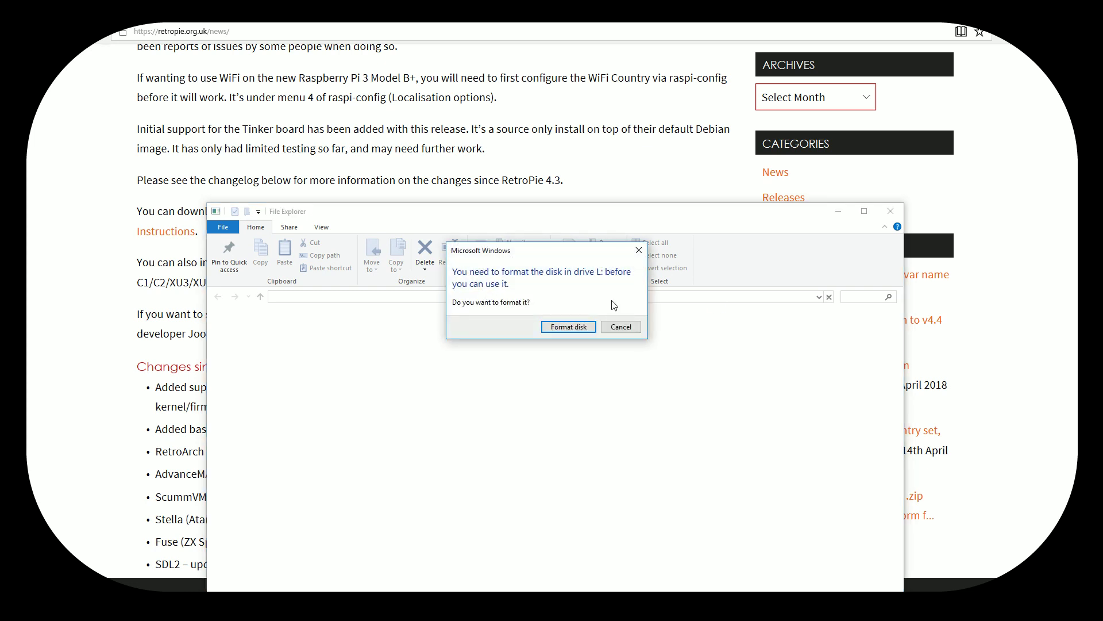
pyautogui.click(605, 328)
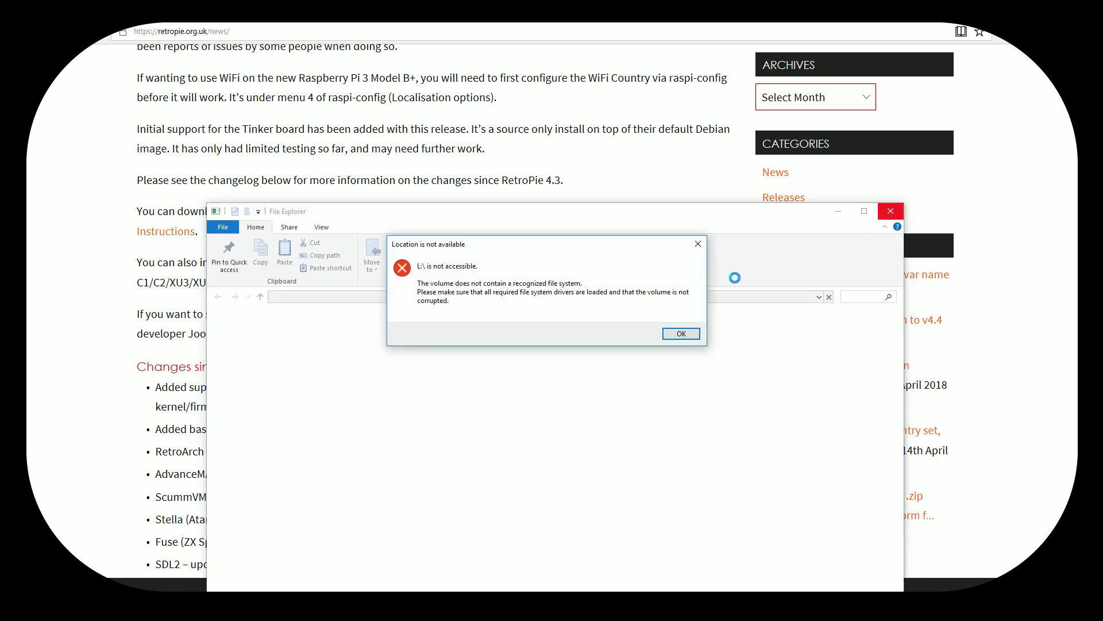
pyautogui.click(679, 329)
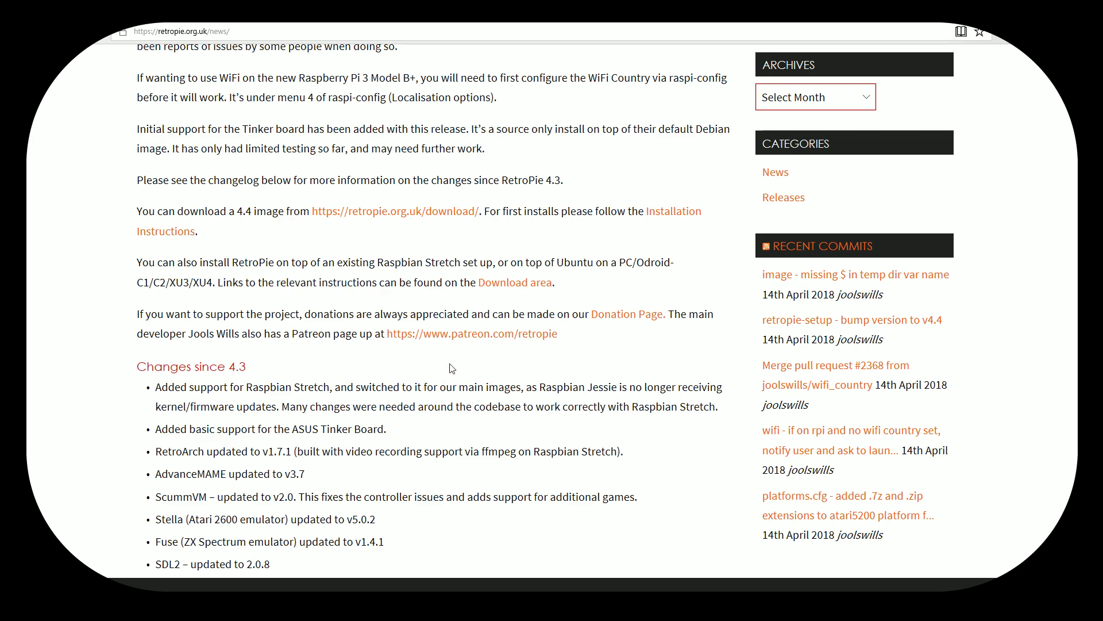
# - Go over the RetroPie 4.4 changelog again, along with the announcement's WiFi, Tinker board and download notes
pyautogui.scroll(-12, 453, 368)
pyautogui.scroll(6, 548, 393)
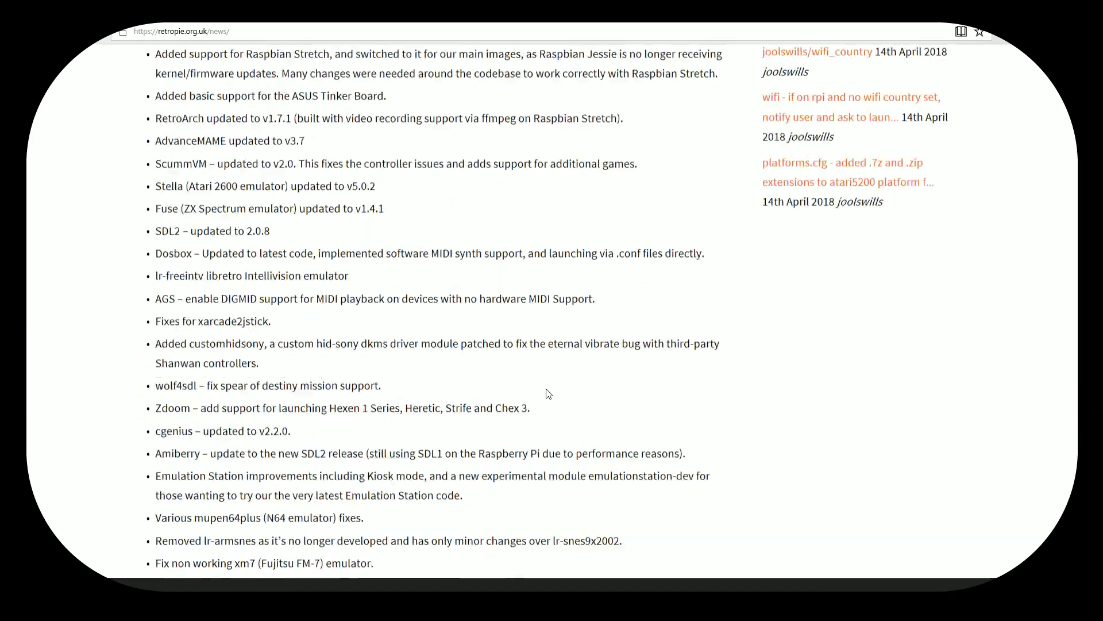
pyautogui.scroll(2, 548, 393)
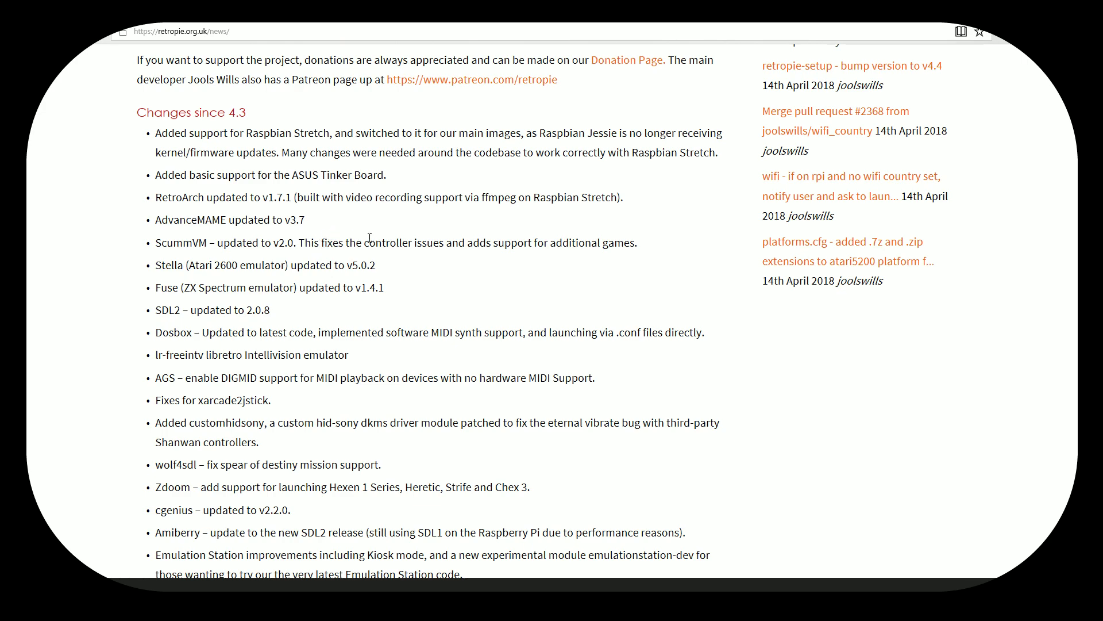
pyautogui.scroll(-1, 370, 237)
pyautogui.scroll(-1, 374, 253)
pyautogui.scroll(4, 380, 272)
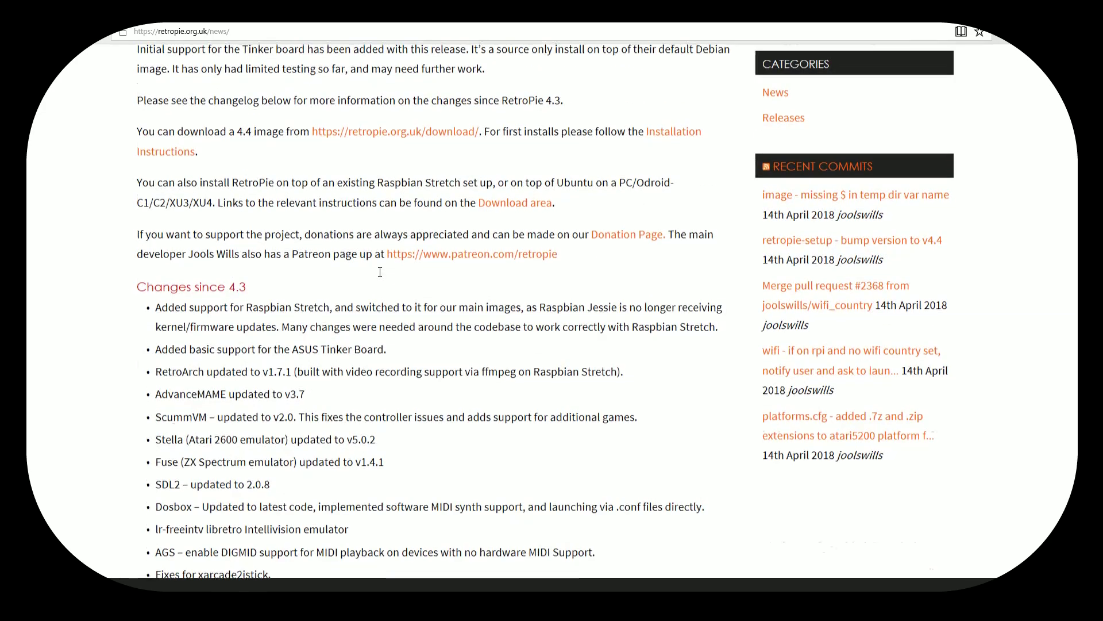
pyautogui.scroll(7, 380, 272)
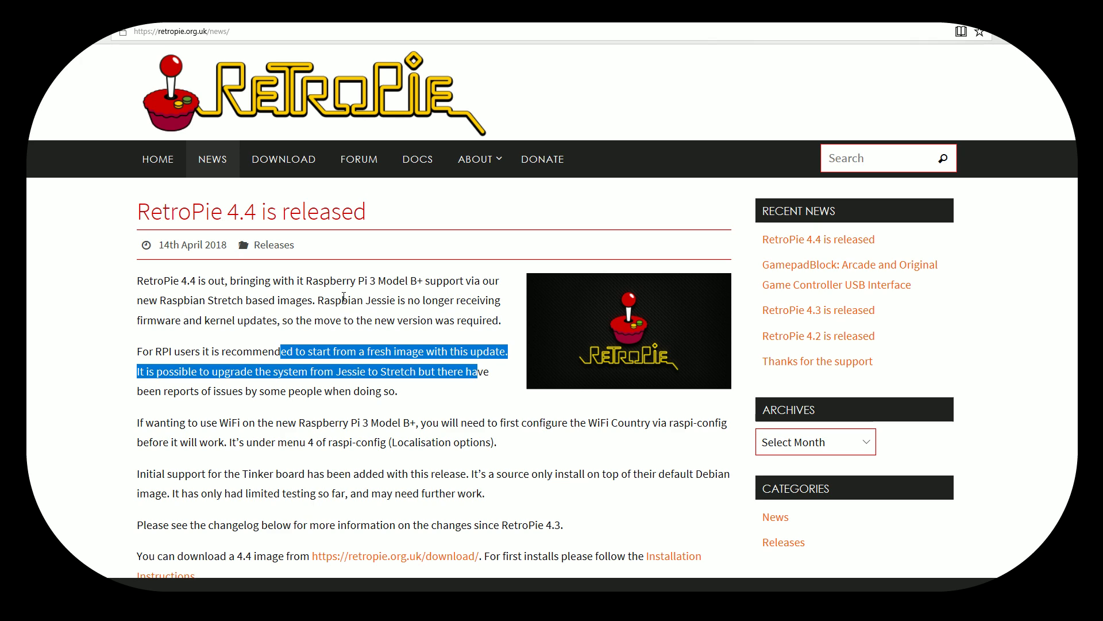
pyautogui.scroll(-5, 598, 233)
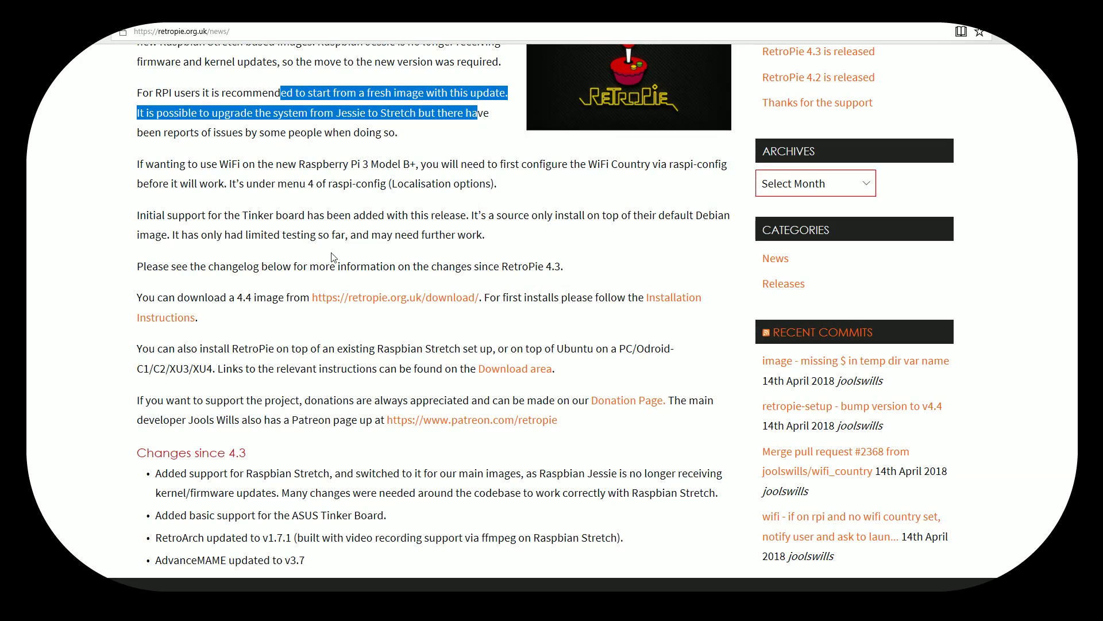
pyautogui.scroll(2, 734, 81)
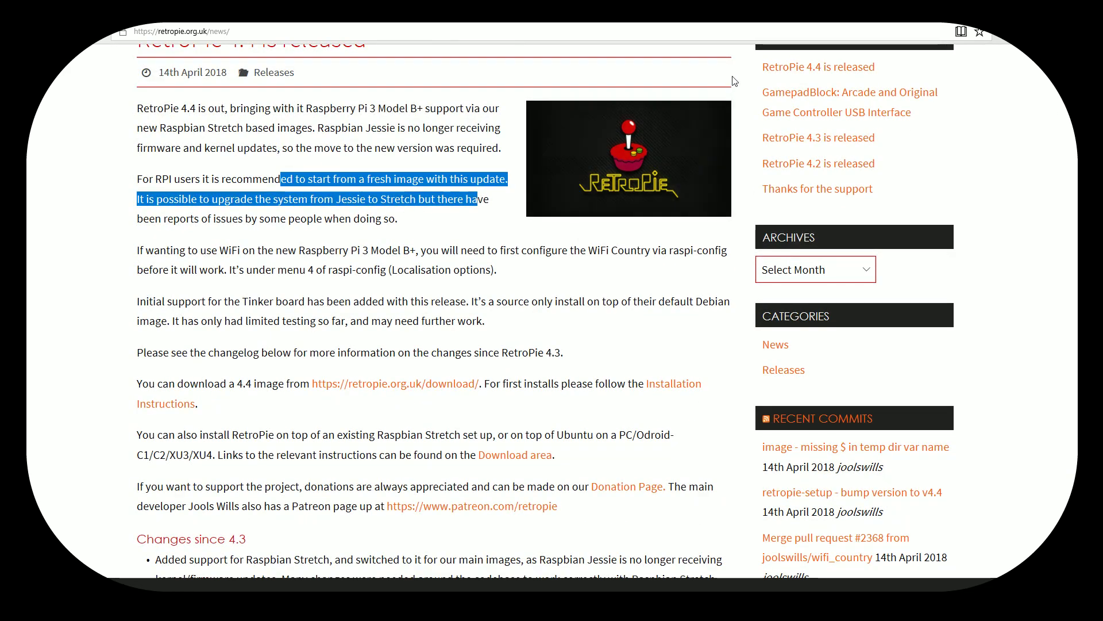
pyautogui.click(734, 80)
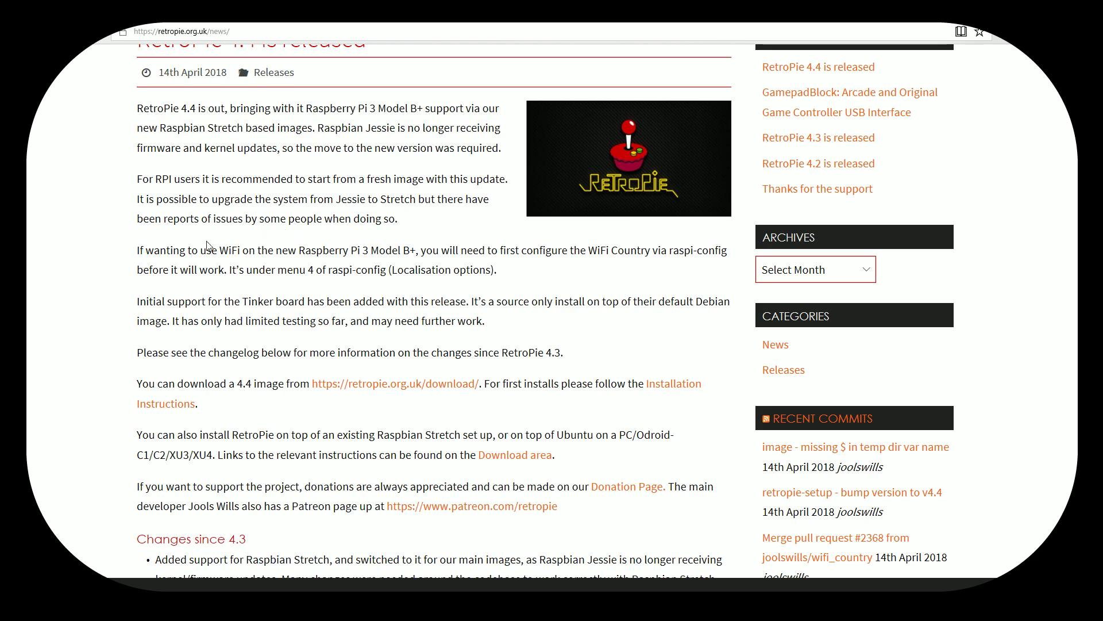
pyautogui.scroll(-5, 289, 142)
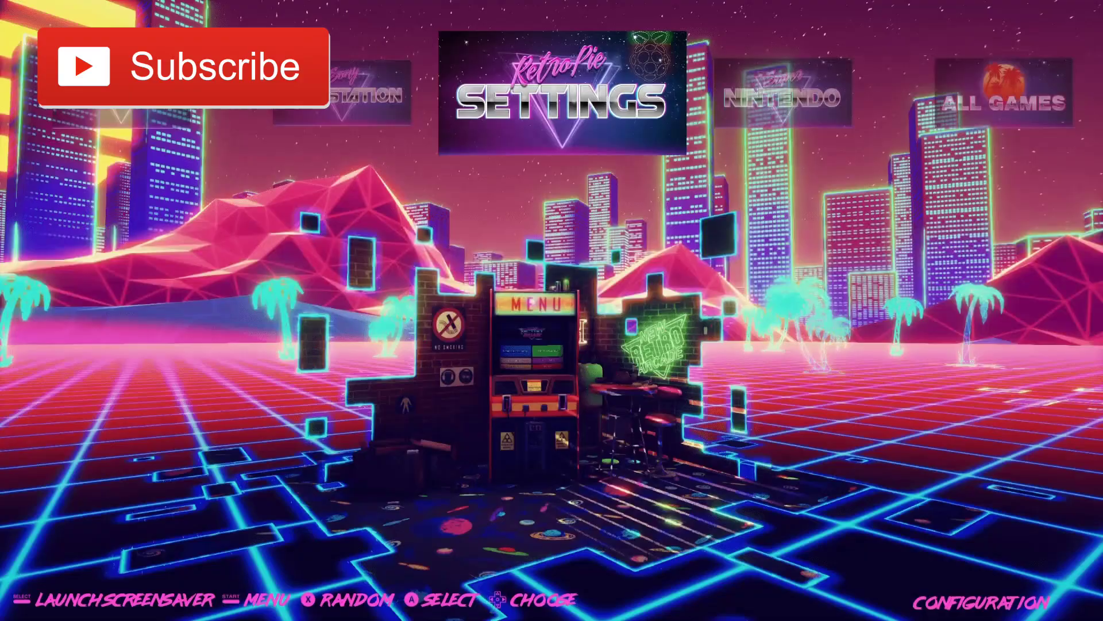
# - Switch to EmulationStation and browse the system carousel from RetroPie Settings past Classic Arcade and Sega Genesis
pyautogui.press('Right')
pyautogui.press('Right')
pyautogui.press('Right')
pyautogui.press('Right')
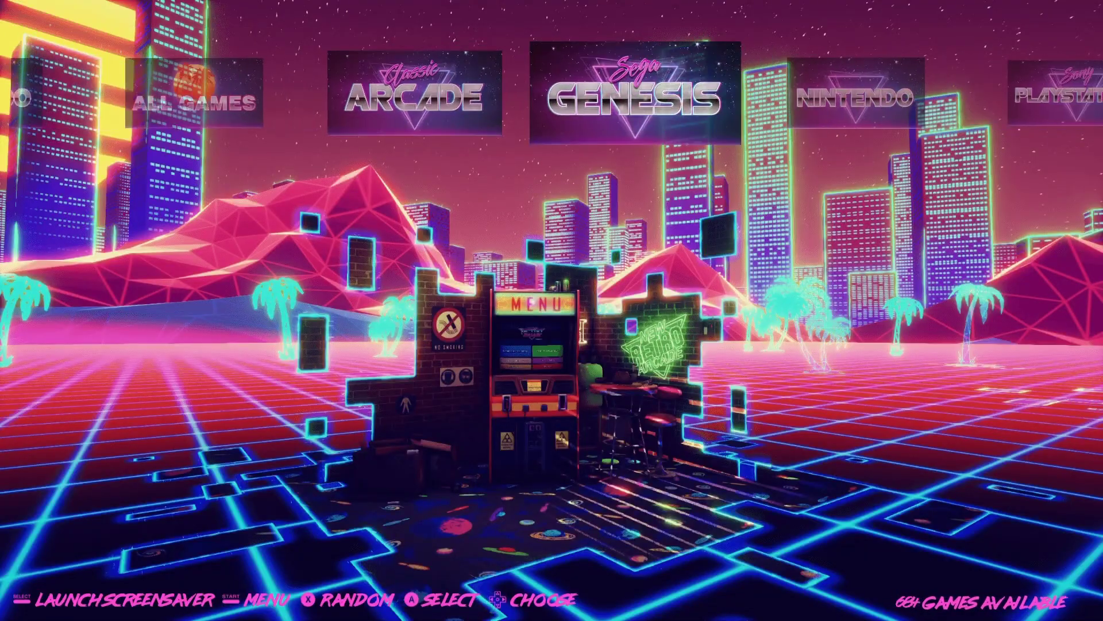
pyautogui.press('Right')
pyautogui.press('Right')
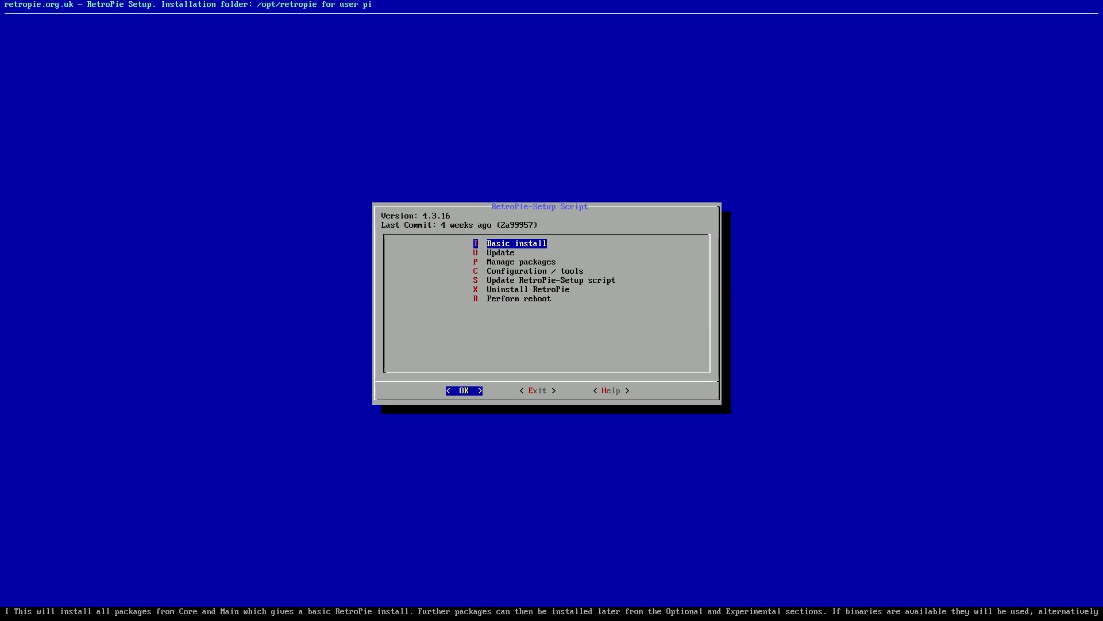
# - Look through the RetroPie-Setup script's options and their descriptions, including Update and Manage packages
pyautogui.press('Down')
pyautogui.press('Right')
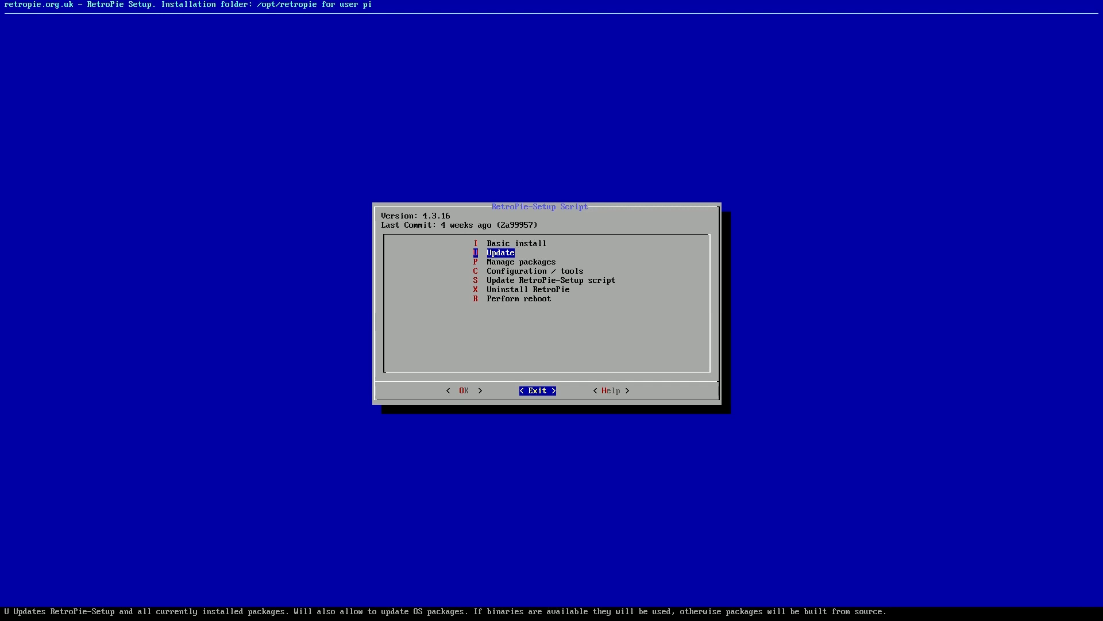
pyautogui.press('Down')
pyautogui.press('Down')
pyautogui.press('Down')
pyautogui.press('Down')
pyautogui.press('Up')
pyautogui.press('Up')
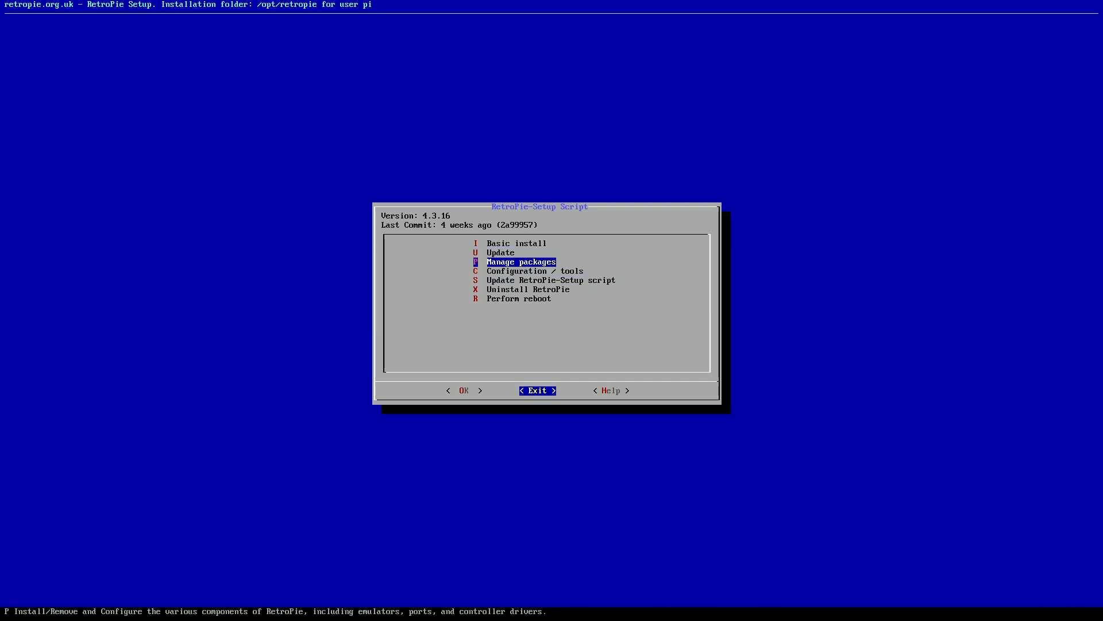
# - Run Update RetroPie-Setup script to fetch its latest version and acknowledge the completion notice
pyautogui.press('Down')
pyautogui.press('Down')
pyautogui.press('Down')
pyautogui.press('Up')
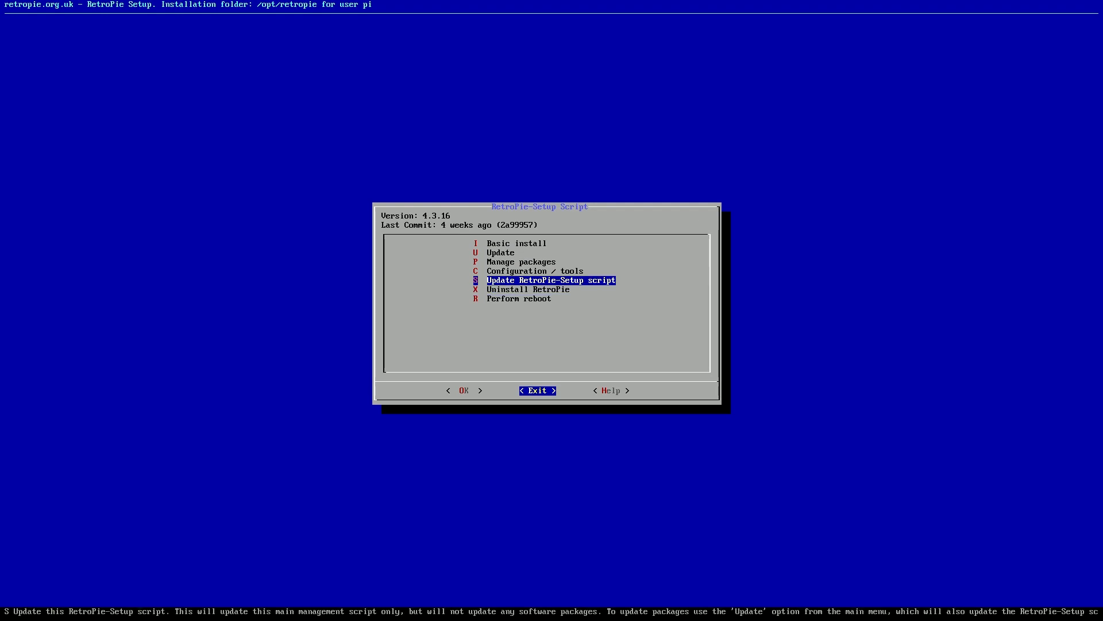
pyautogui.press('Down')
pyautogui.press('Up')
pyautogui.press('Return')
pyautogui.press('Left')
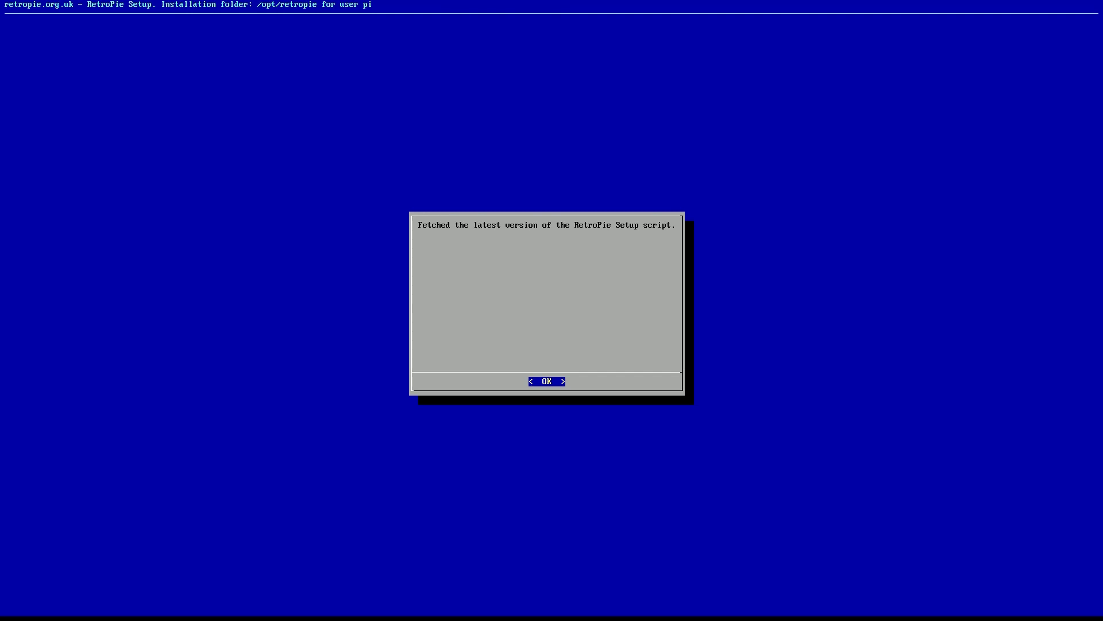
pyautogui.press('Return')
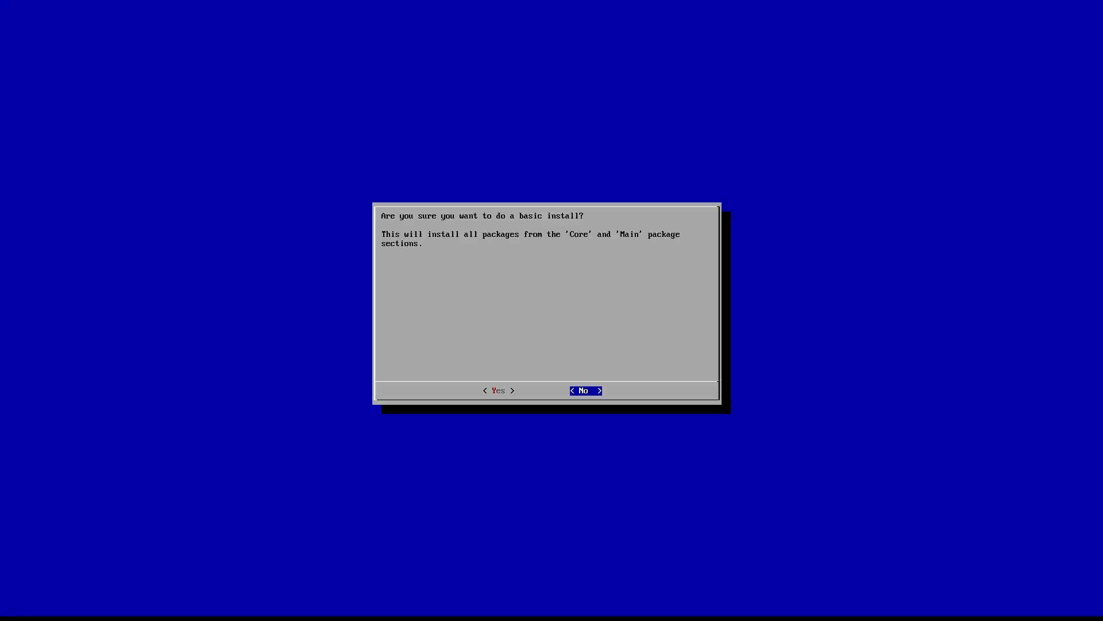
# - Confirm the basic install of all packages from the Core and Main sections
pyautogui.press('Left')
pyautogui.press('Return')
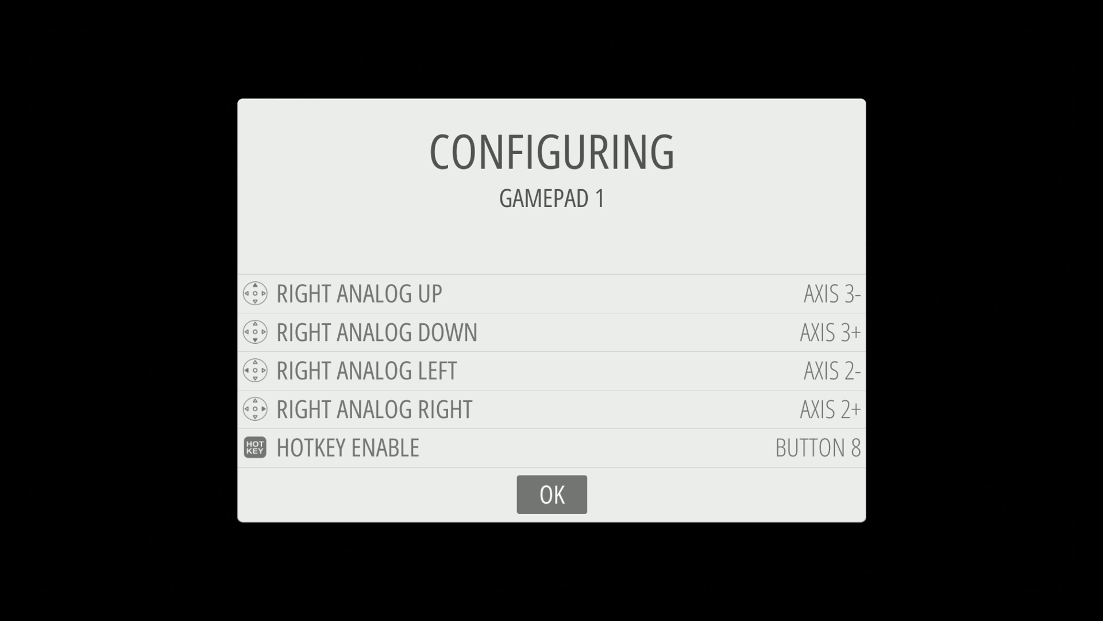
# - Accept the completed button mapping for gamepad 1 and launch RetroPie Setup from the RetroPie settings list
pyautogui.press('Return')
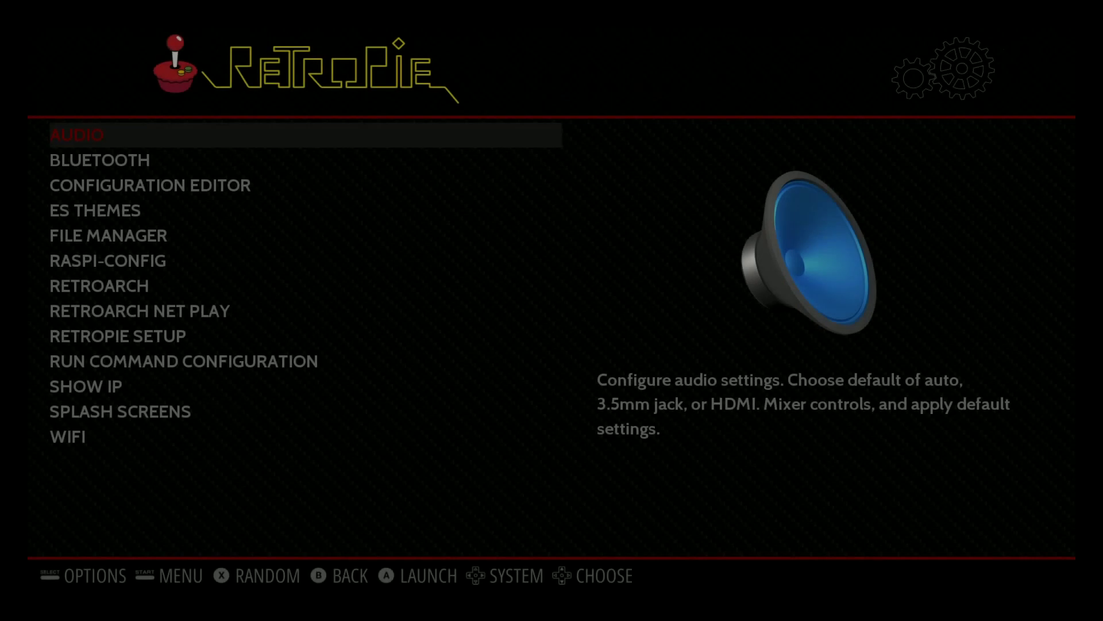
pyautogui.press('Down')
pyautogui.press('Down')
pyautogui.press('Down')
pyautogui.press('Down')
pyautogui.press('Down')
pyautogui.press('Down')
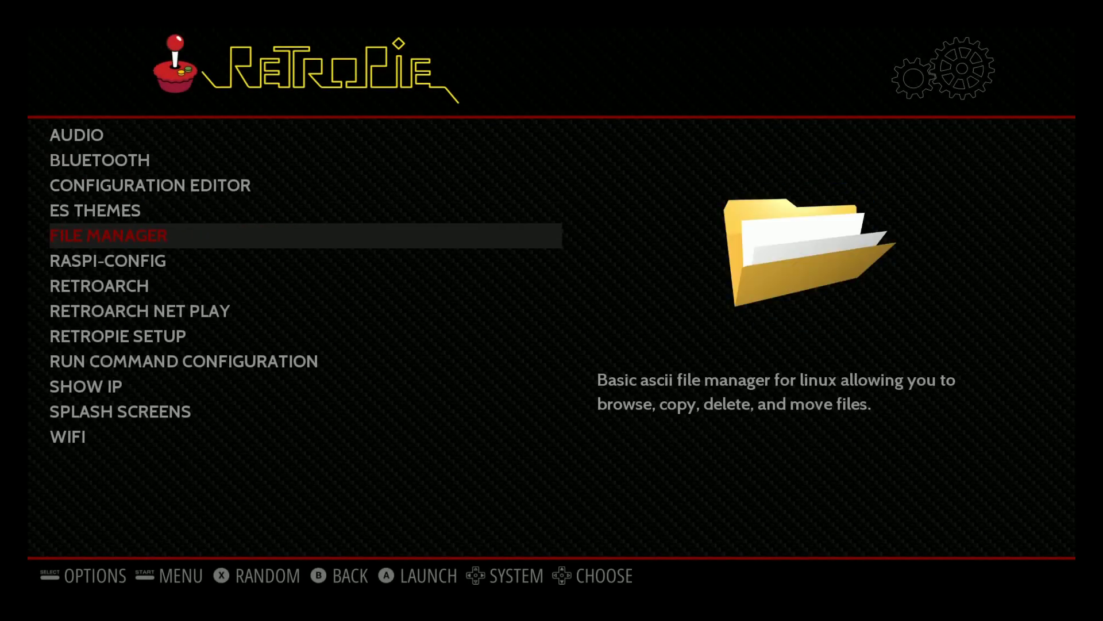
pyautogui.press('Down')
pyautogui.press('Down')
pyautogui.press('Return')
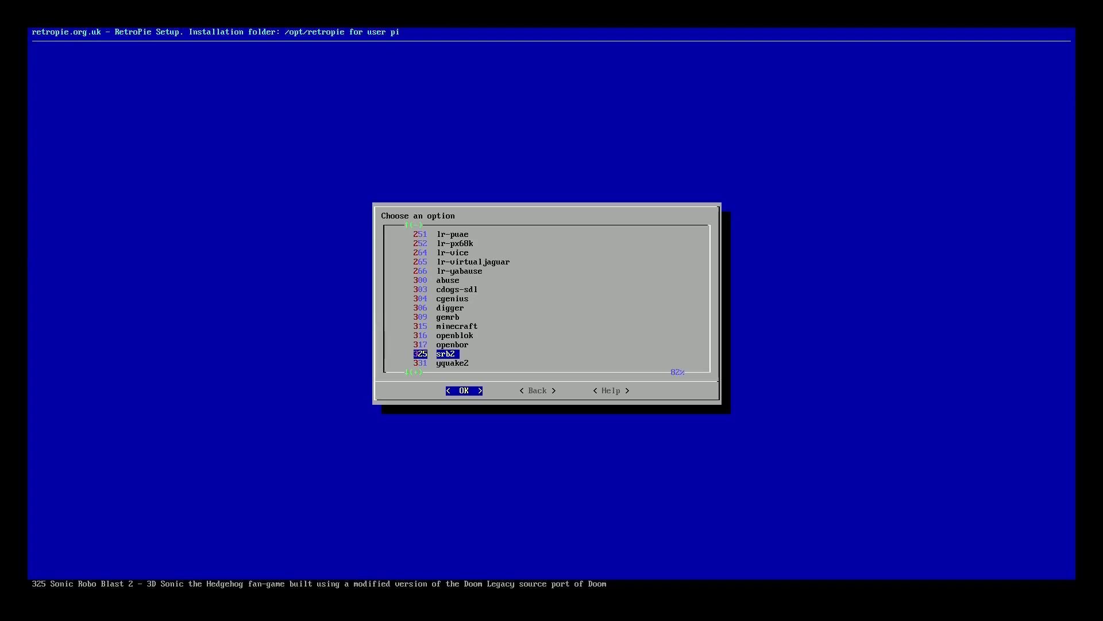
# - Choose the srb2 package (Sonic Robo Blast 2) and install it
pyautogui.press('Return')
pyautogui.press('Return')
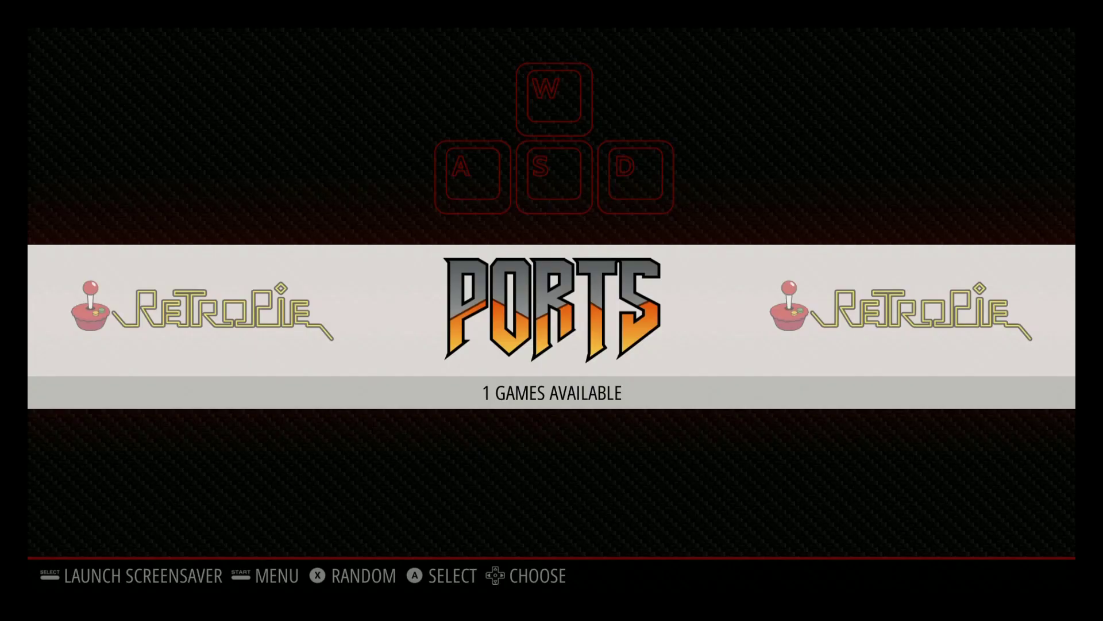
# - Open the Ports system in EmulationStation to view its game list, dismissing the main menu
pyautogui.press('Return')
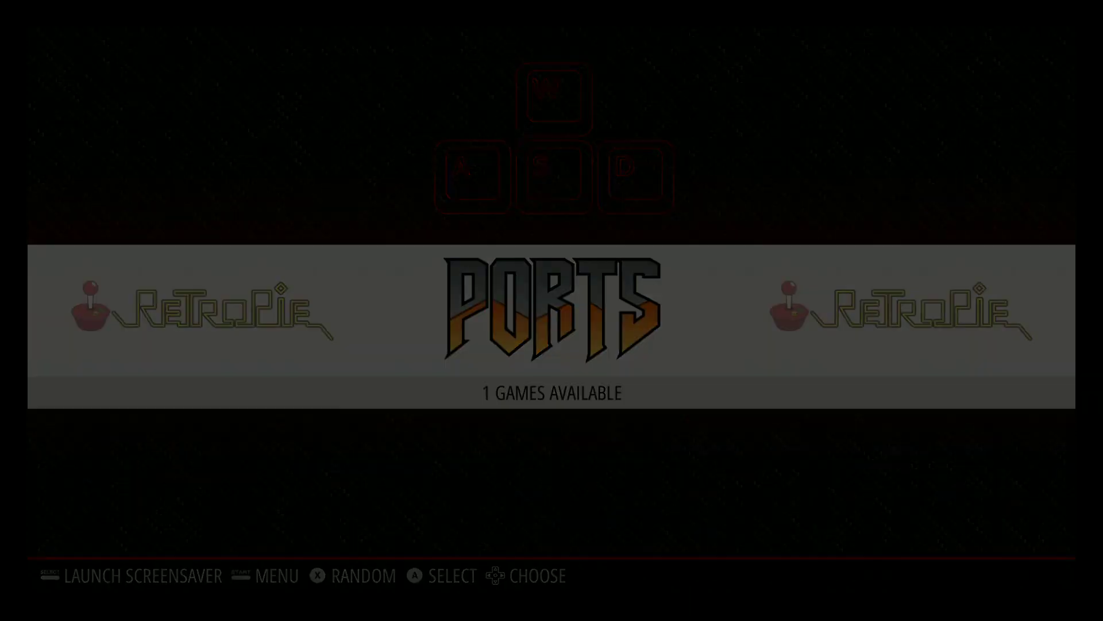
pyautogui.press('Return')
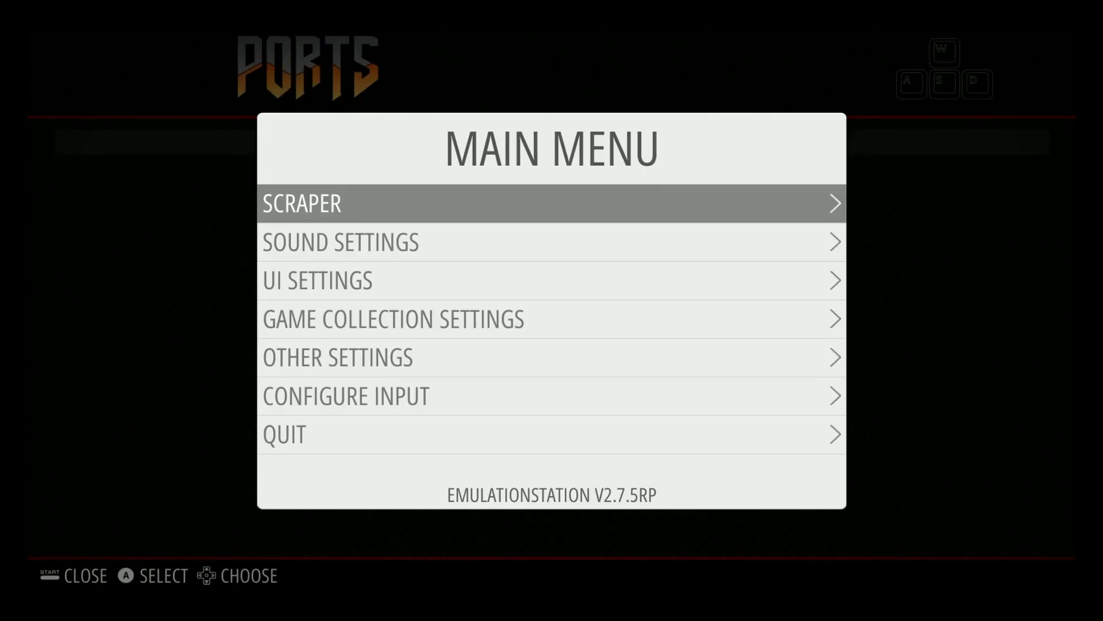
pyautogui.press('Escape')
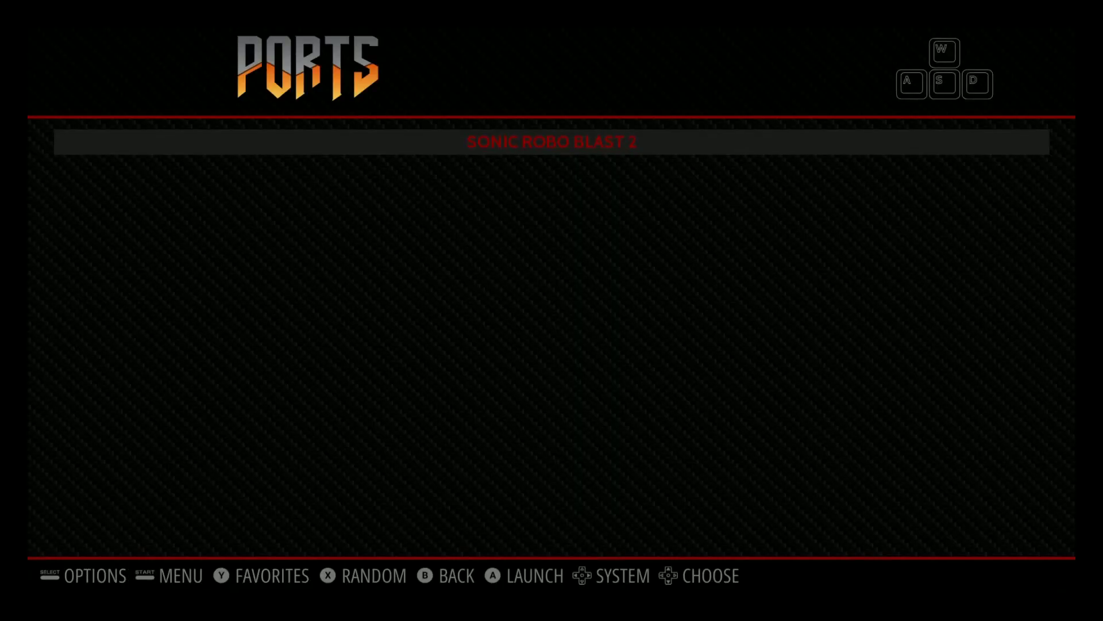
# - Bring the whole RetroPie system down through EmulationStation's quit options and confirm
pyautogui.press('Return')
pyautogui.press('Down')
pyautogui.press('Down')
pyautogui.press('Down')
pyautogui.press('Down')
pyautogui.press('Down')
pyautogui.press('Down')
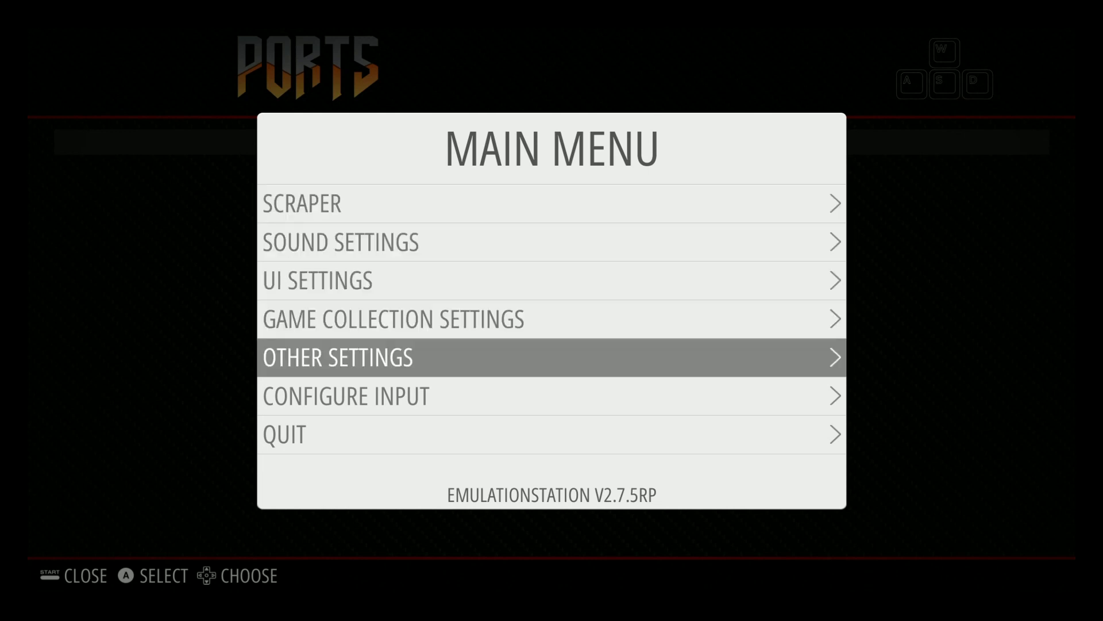
pyautogui.press('Return')
pyautogui.press('Down')
pyautogui.press('Down')
pyautogui.press('Down')
pyautogui.press('Return')
pyautogui.press('Return')
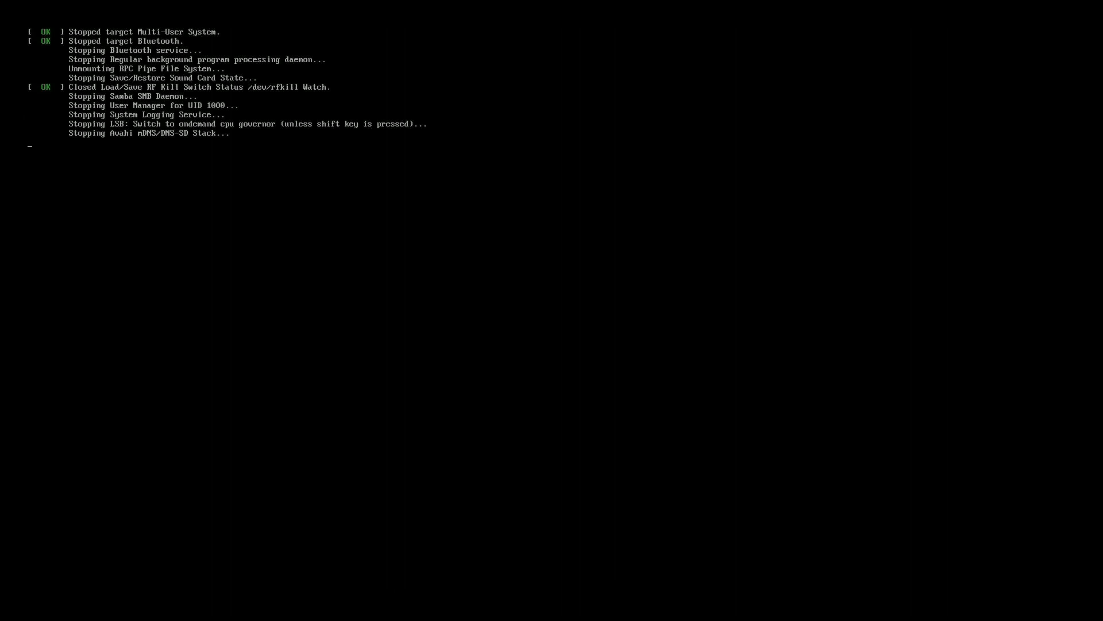